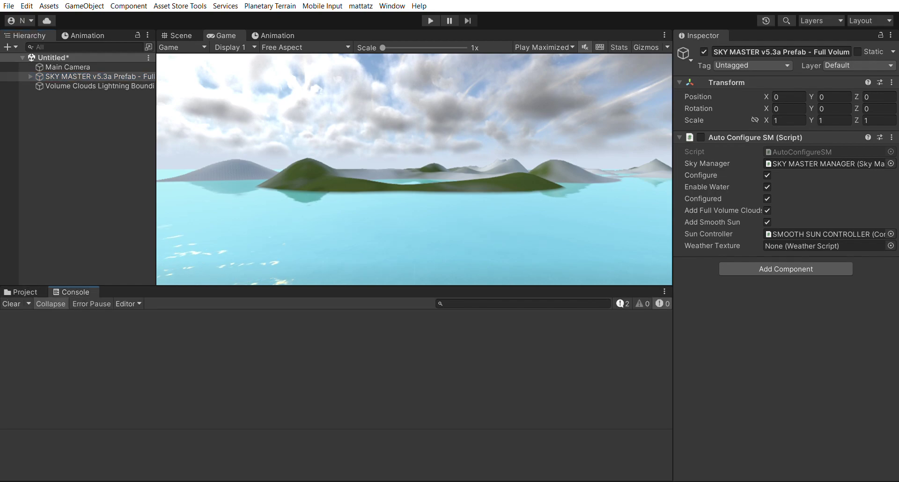
- Make the Game view taller and test-run the scene in Play mode, ending the run once the water and clouds have rendered
{"action": "left_click_drag", "start_coordinate": [336, 285], "coordinate": [337, 332]}
{"action": "left_click", "coordinate": [337, 263]}
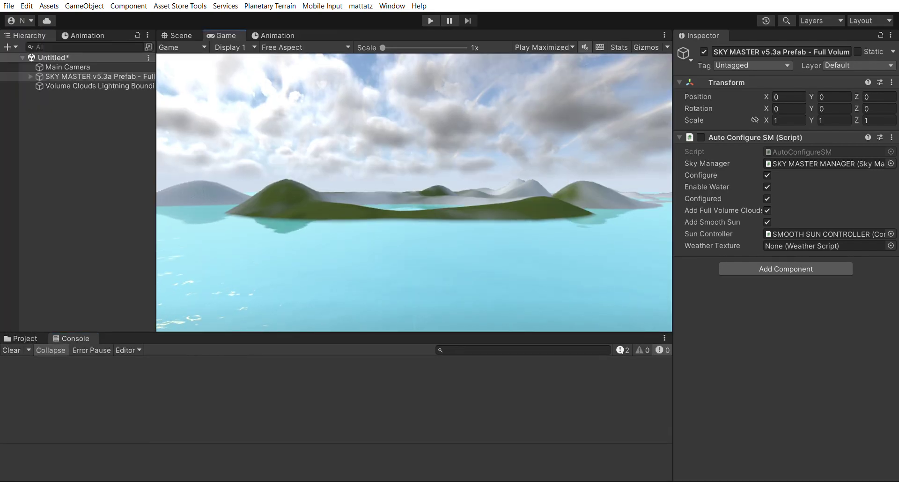
{"action": "key", "text": "ctrl+p"}
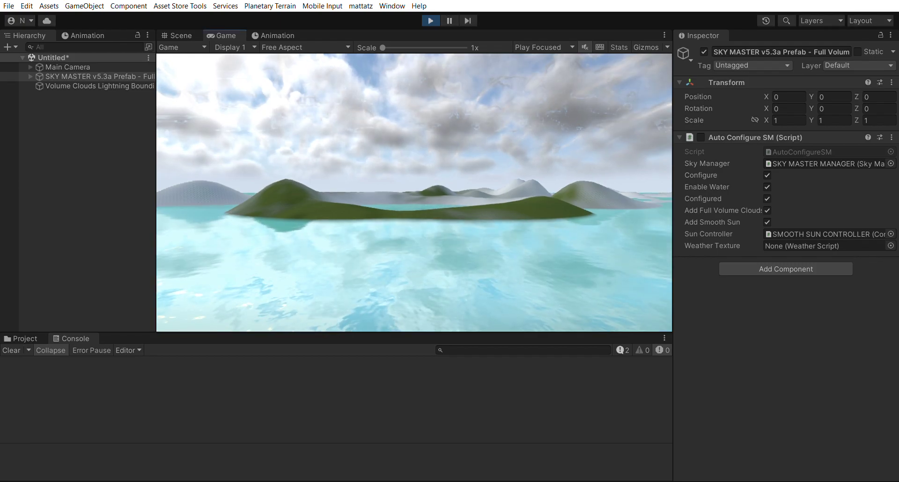
{"action": "key", "text": "ctrl+p"}
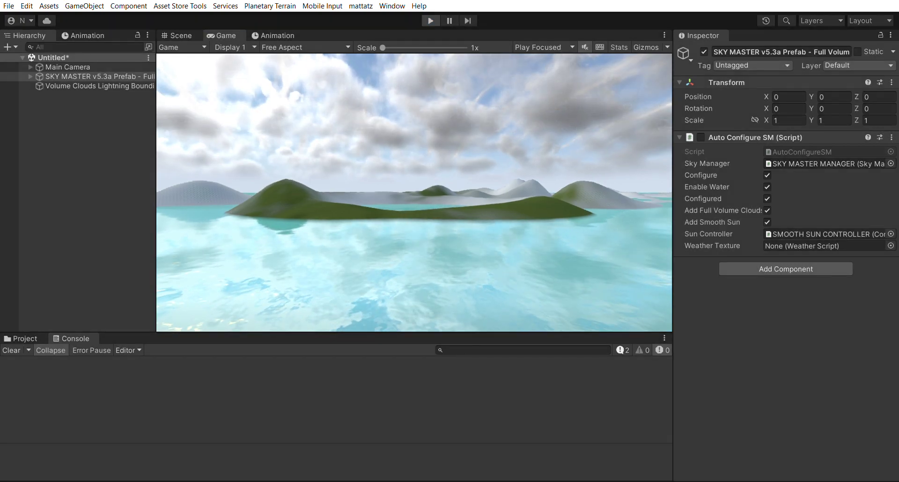
- Deactivate the SKY MASTER MANAGER object inside the SKY MASTER v5.3a prefab
{"action": "left_click", "coordinate": [30, 76]}
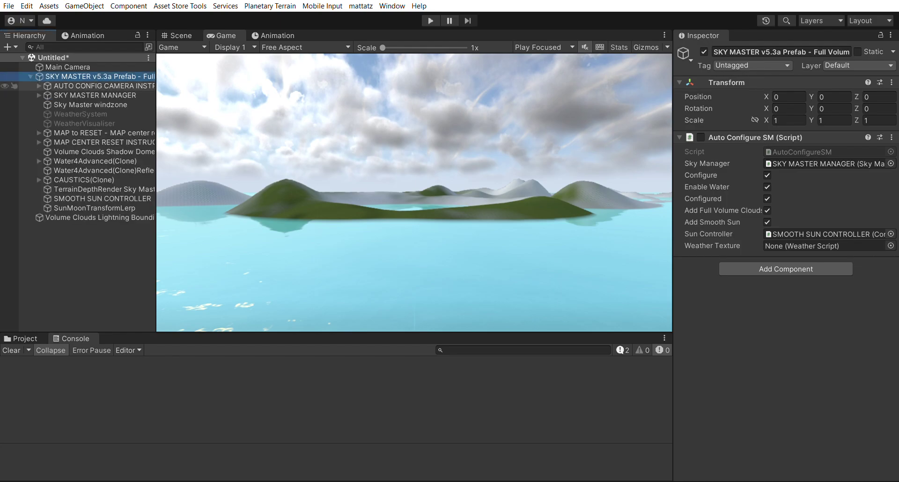
{"action": "left_click", "coordinate": [95, 95]}
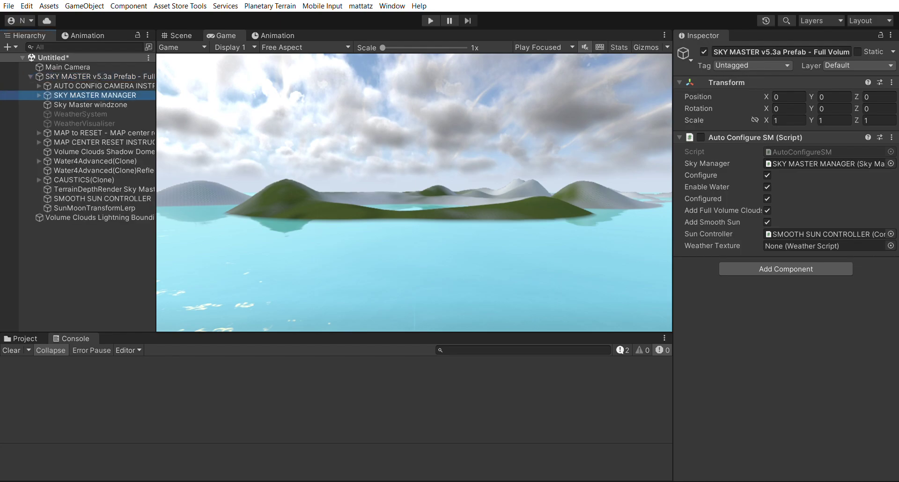
{"action": "left_click", "coordinate": [704, 52]}
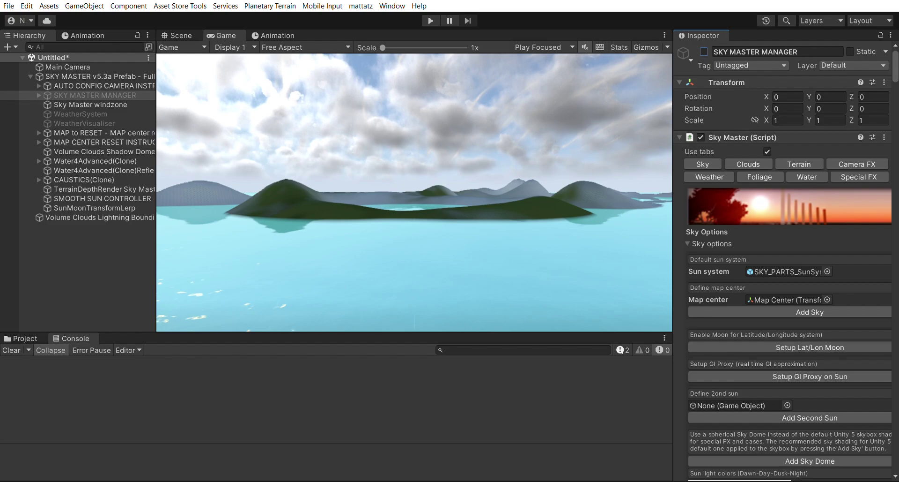
- Examine the child objects under SKY MASTER MANAGER, from the Sun System and cloud objects down to the weather effects
{"action": "left_click", "coordinate": [39, 95]}
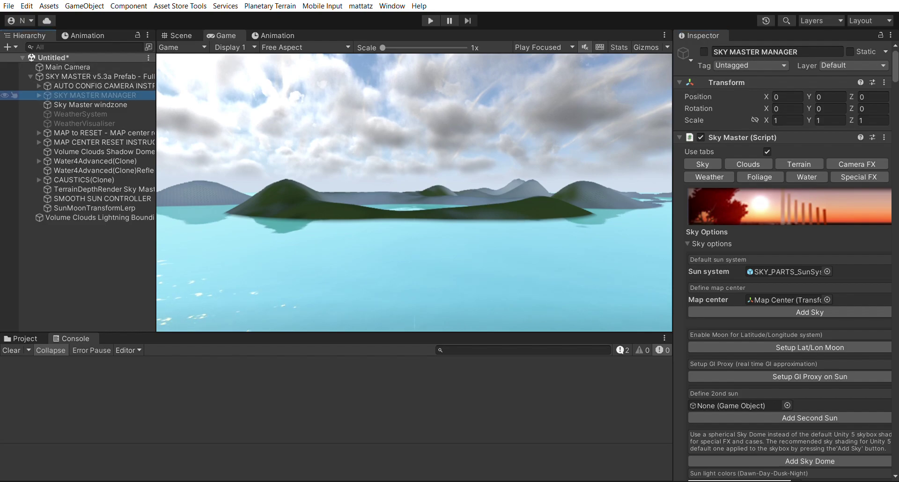
{"action": "left_click", "coordinate": [39, 95]}
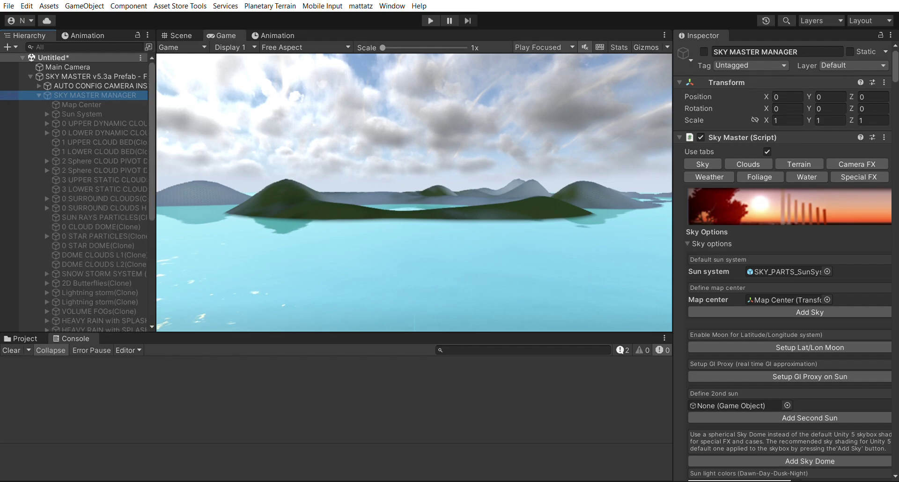
{"action": "key", "text": "ctrl+6"}
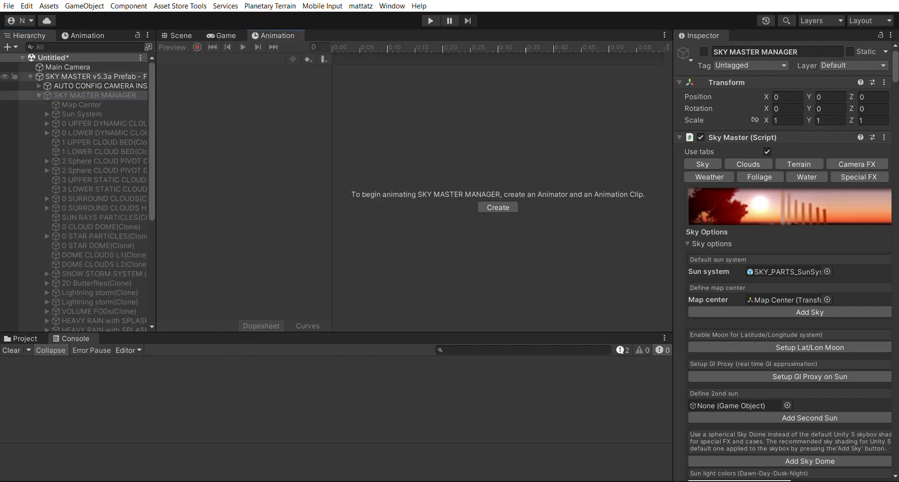
{"action": "left_click", "coordinate": [99, 123]}
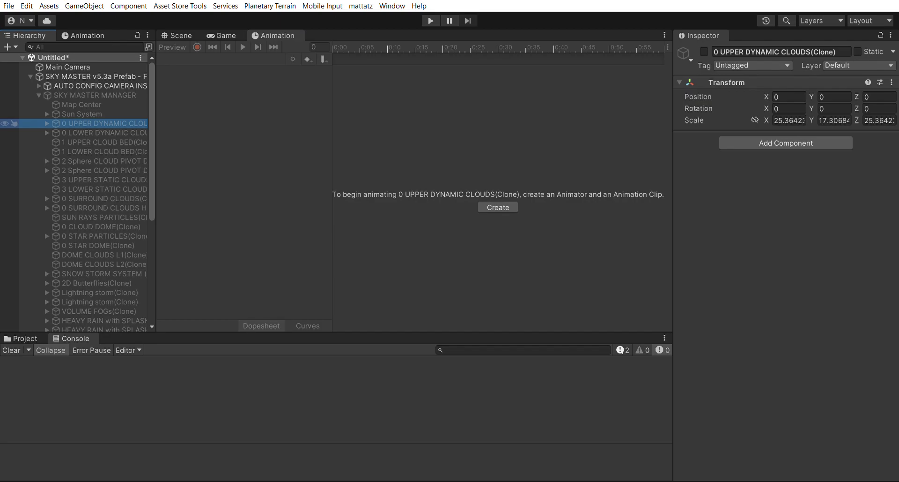
{"action": "scroll", "coordinate": [98, 133], "scroll_direction": "down", "scroll_amount": 4}
{"action": "scroll", "coordinate": [71, 133], "scroll_direction": "down", "scroll_amount": 2}
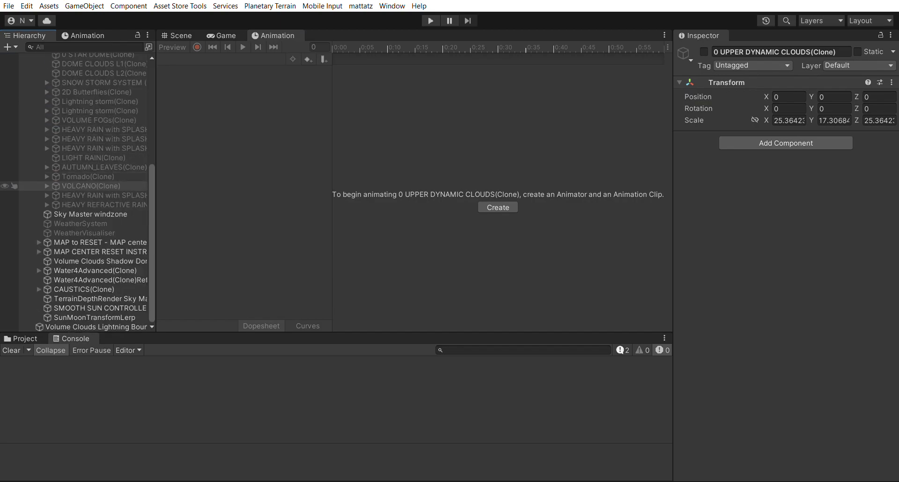
{"action": "scroll", "coordinate": [70, 182], "scroll_direction": "up", "scroll_amount": 7}
{"action": "left_click", "coordinate": [39, 95]}
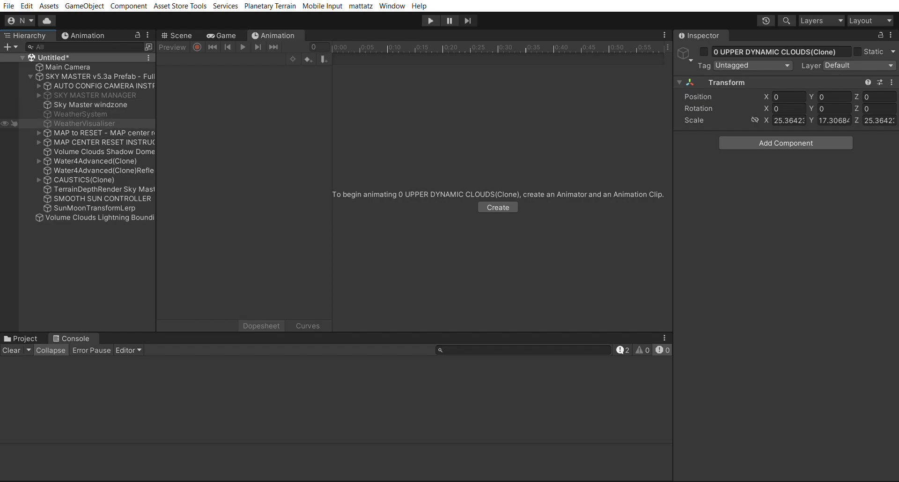
{"action": "left_click", "coordinate": [39, 95]}
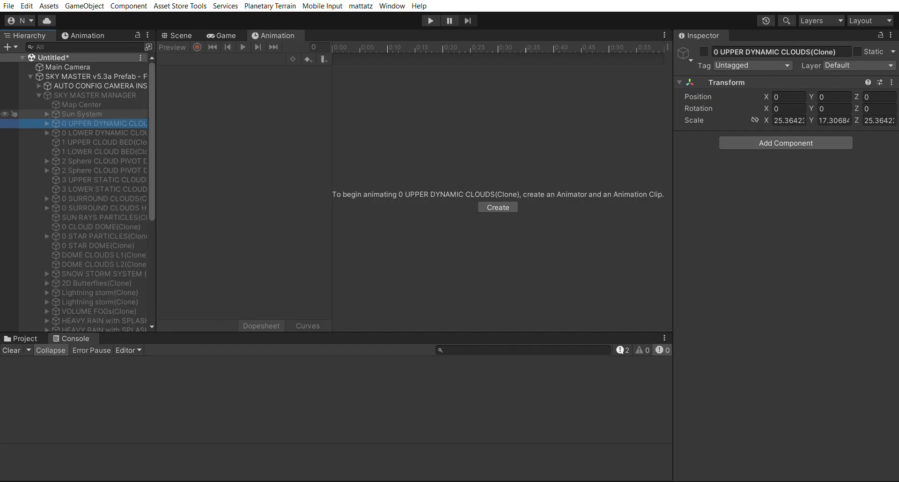
- Move the Sun object out of the Sun System to the scene root, directly below Main Camera
{"action": "left_click", "coordinate": [47, 114]}
{"action": "left_click", "coordinate": [56, 133]}
{"action": "left_click_drag", "start_coordinate": [75, 133], "coordinate": [71, 74]}
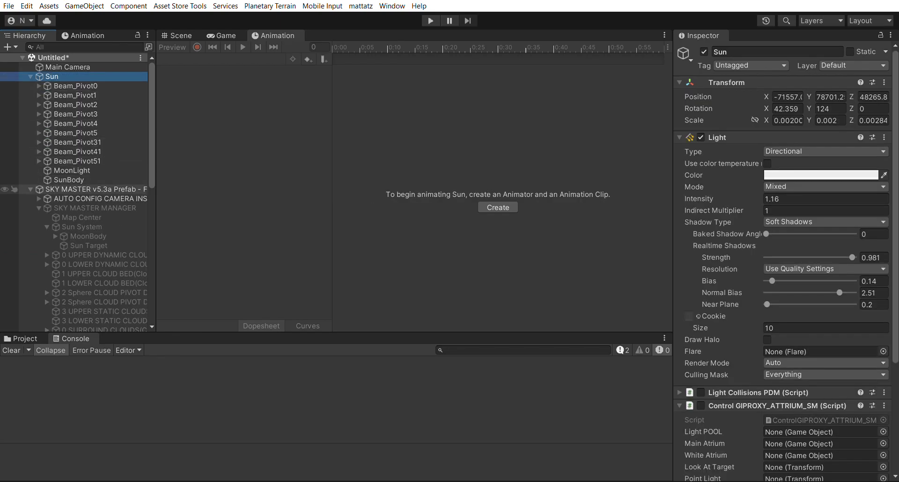
{"action": "left_click", "coordinate": [31, 189]}
- Test the scene in Play mode with the manager disabled and the Sun at the root, then end the run
{"action": "left_click", "coordinate": [223, 35]}
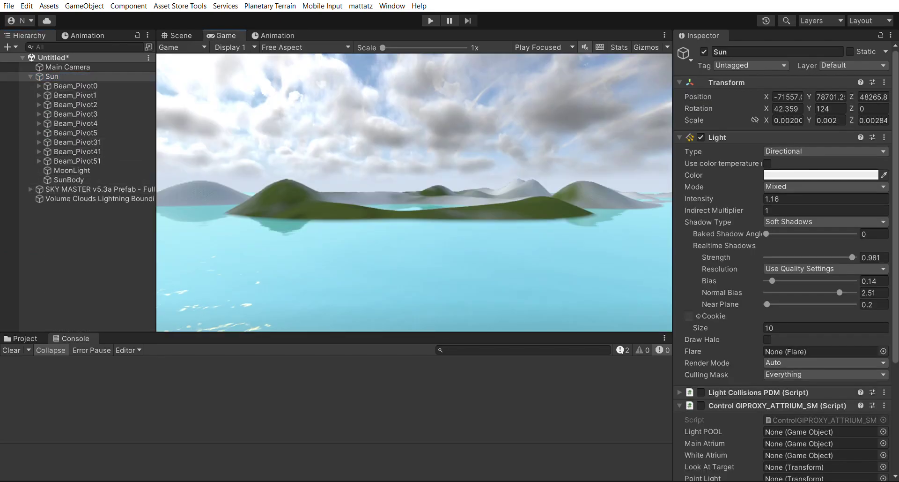
{"action": "key", "text": "ctrl+p"}
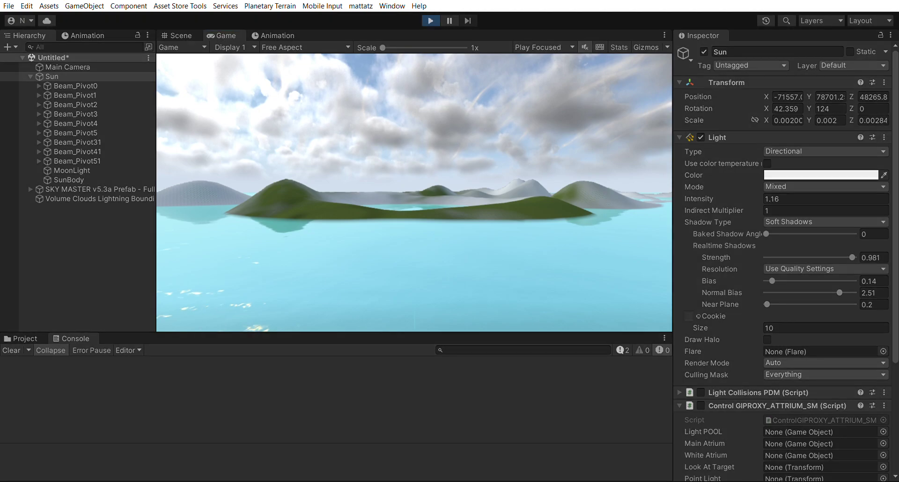
{"action": "key", "text": "ctrl+6"}
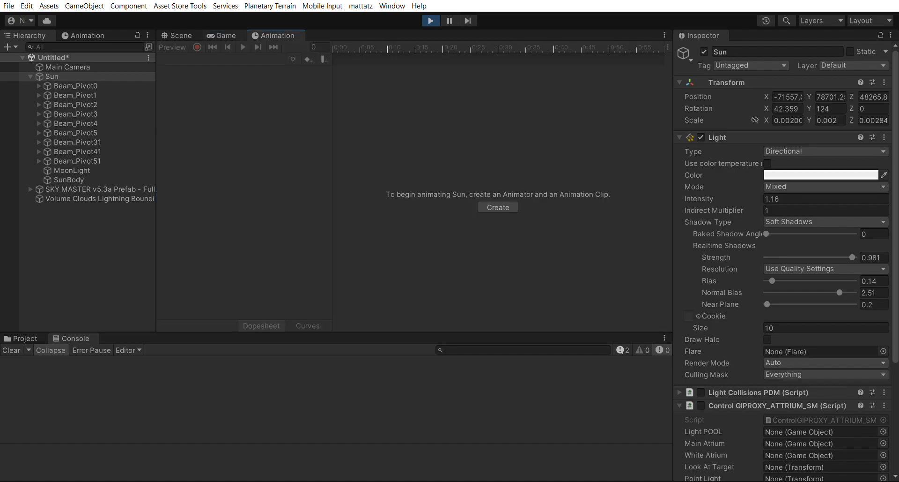
{"action": "key", "text": "ctrl+2"}
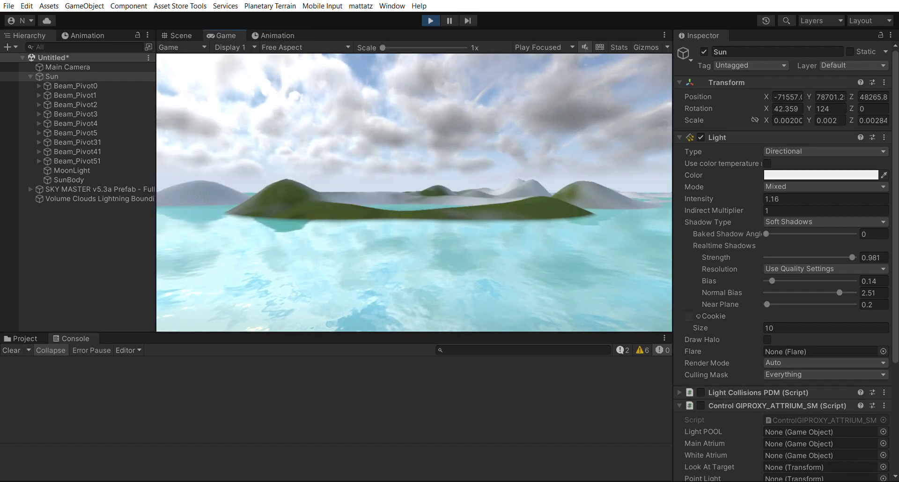
{"action": "key", "text": "ctrl+6"}
{"action": "key", "text": "ctrl+p"}
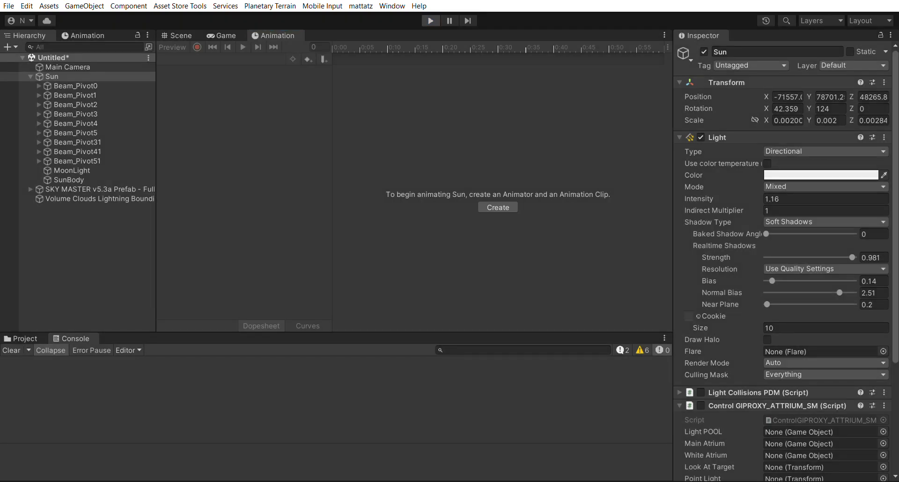
{"action": "key", "text": "ctrl+2"}
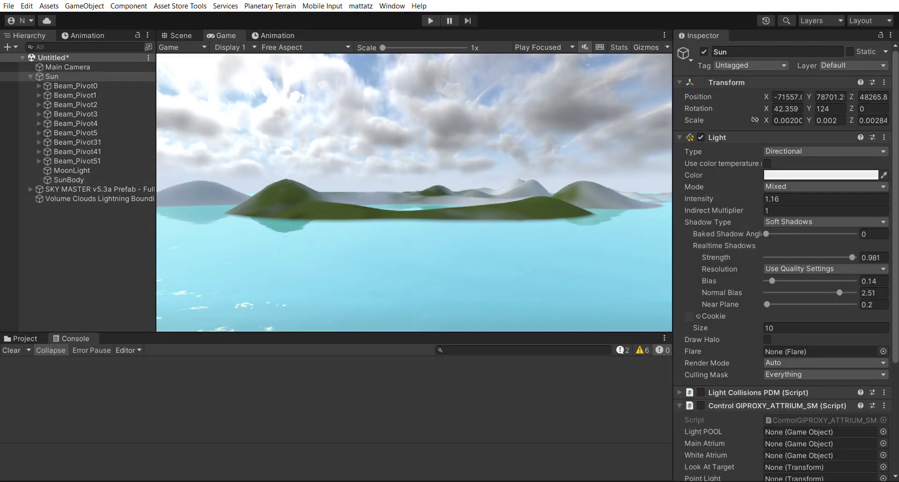
{"action": "key", "text": "ctrl+6"}
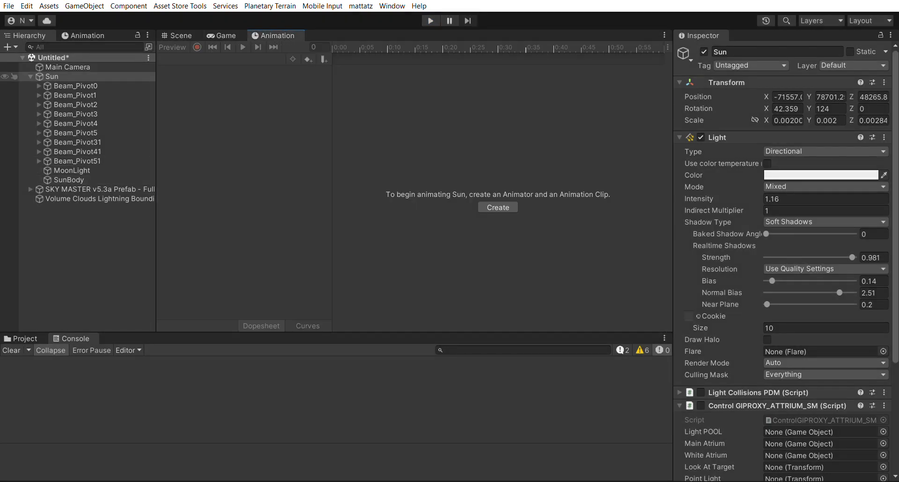
- Examine the prefab's remaining children, including the instruction objects, Volume Clouds Shadow Dome and the TerrainDepthRender camera's components
{"action": "left_click", "coordinate": [30, 77]}
{"action": "left_click", "coordinate": [31, 85]}
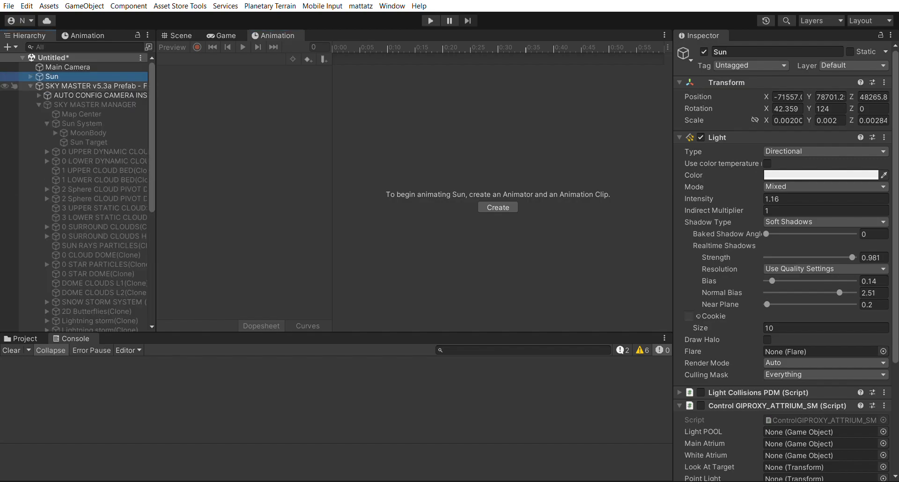
{"action": "left_click", "coordinate": [39, 105]}
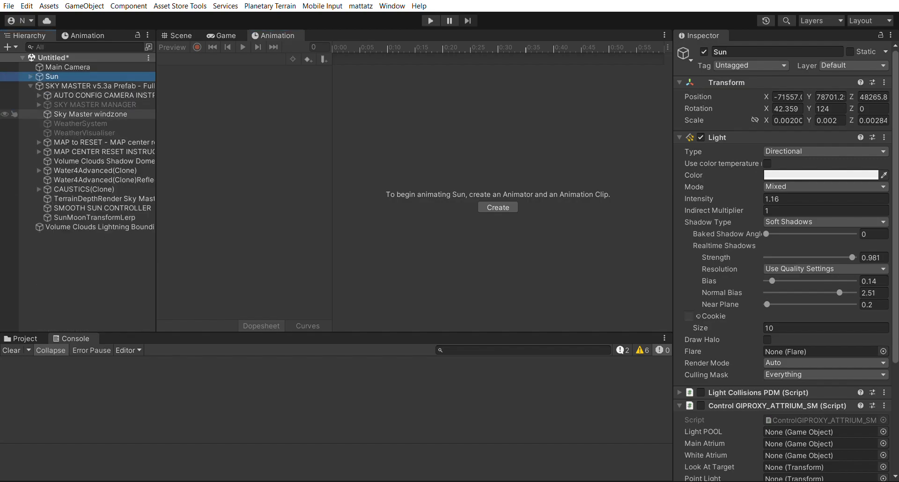
{"action": "left_click", "coordinate": [94, 96]}
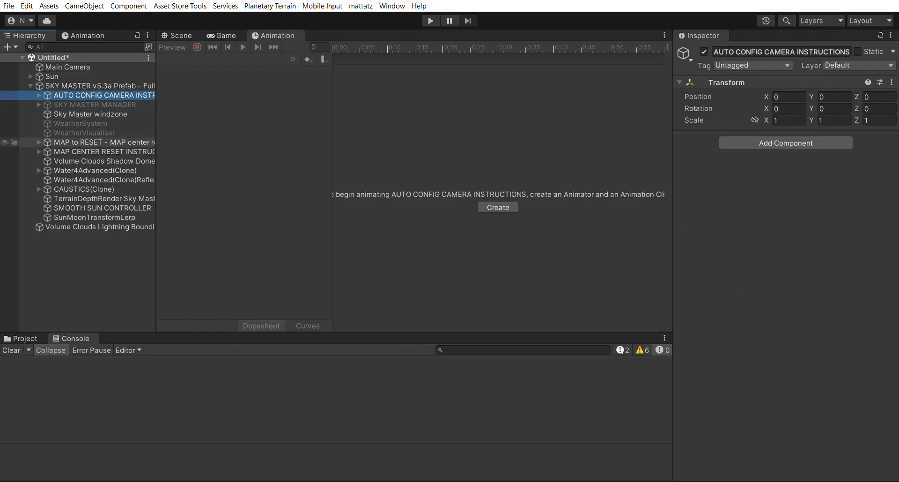
{"action": "left_click", "coordinate": [94, 142]}
{"action": "left_click", "coordinate": [94, 152]}
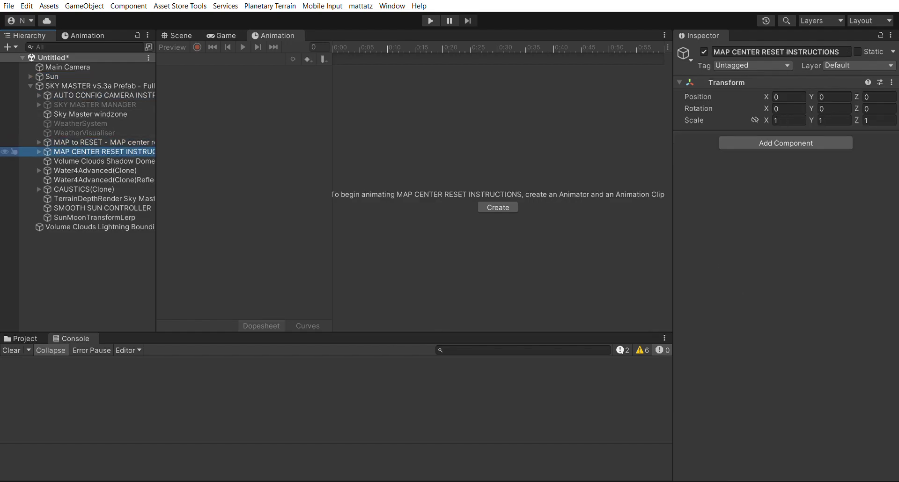
{"action": "left_click", "coordinate": [94, 161]}
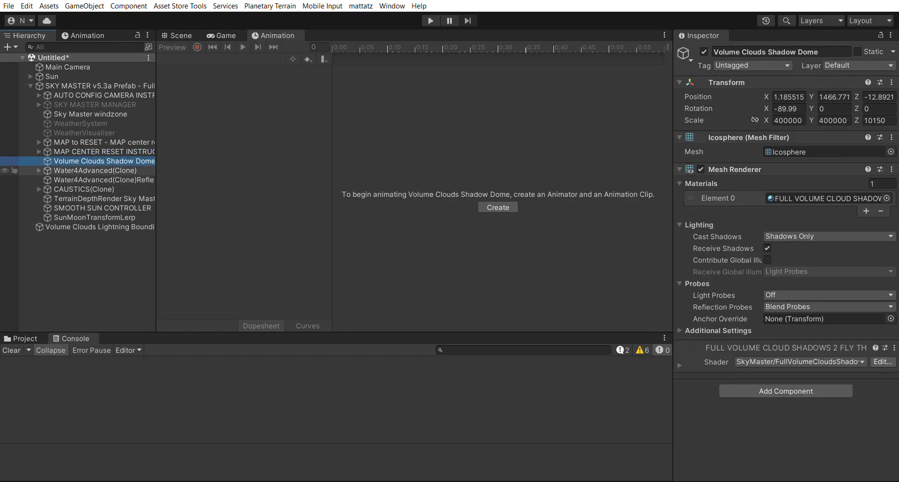
{"action": "left_click", "coordinate": [93, 199]}
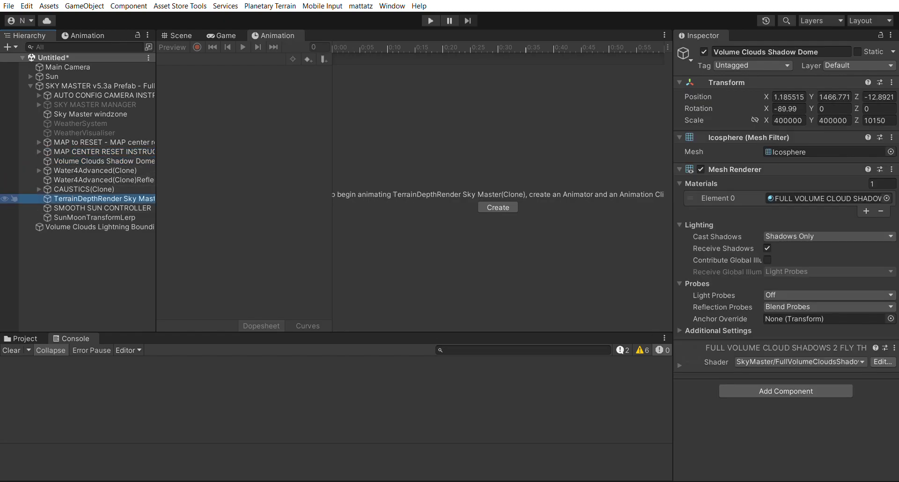
{"action": "scroll", "coordinate": [782, 263], "scroll_direction": "down", "scroll_amount": 3}
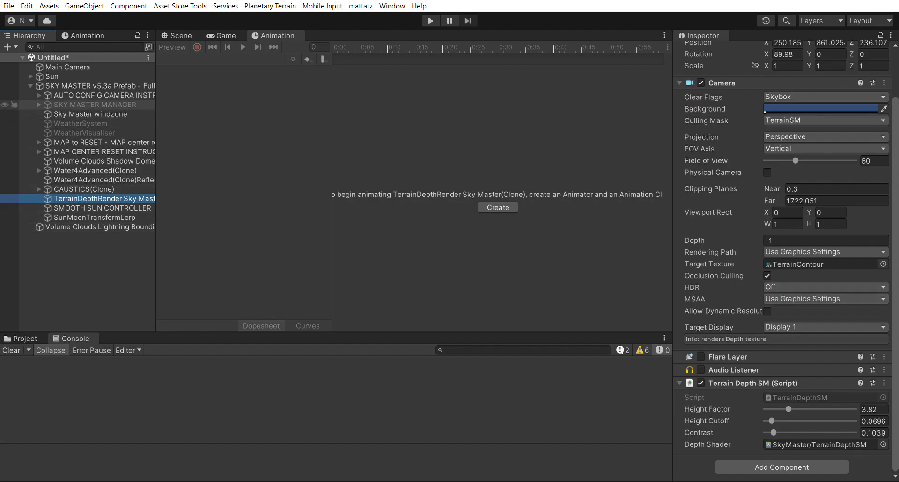
- Delete all Beam_Pivot objects, from Beam_Pivot0 to Beam_Pivot51, under the Sun, keeping MoonLight and SunBody
{"action": "left_click", "coordinate": [30, 85]}
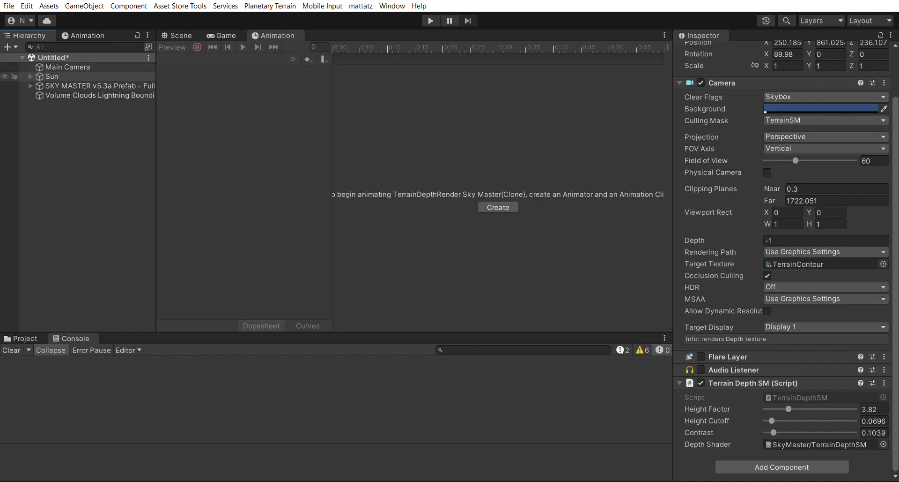
{"action": "left_click", "coordinate": [31, 77]}
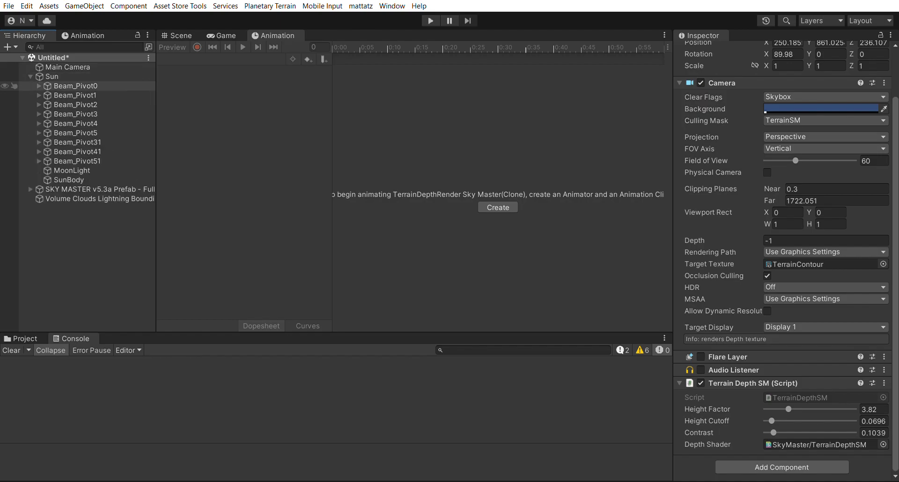
{"action": "left_click", "coordinate": [75, 86]}
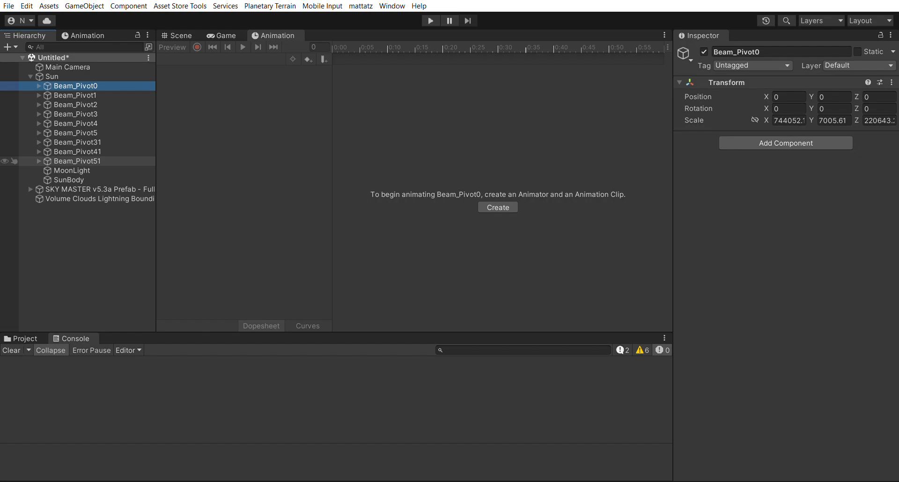
{"action": "left_click", "coordinate": [77, 160], "text": "shift"}
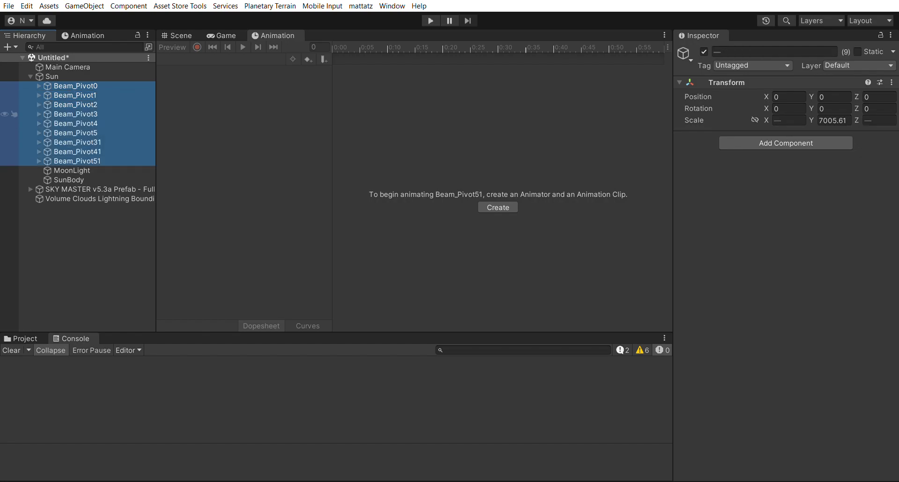
{"action": "key", "text": "Delete"}
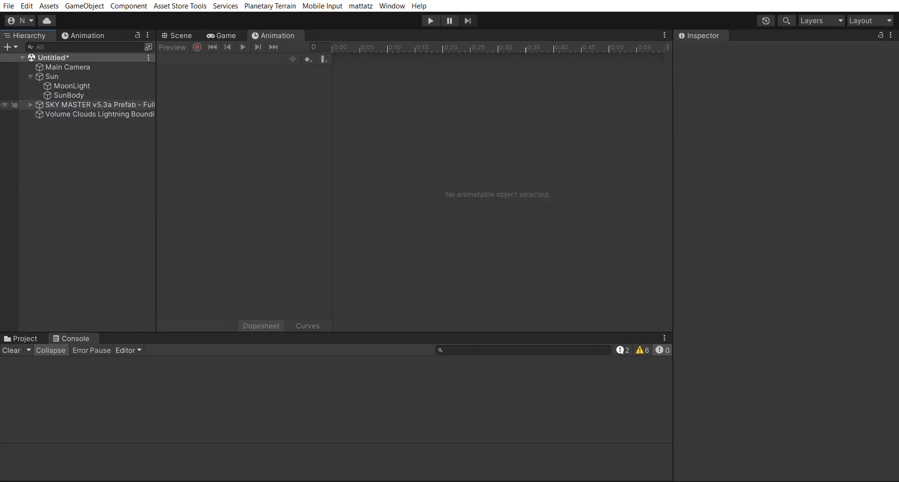
- Run the scene in Play mode and compare it with the Main Camera's Global Fog Sky Master component off and on
{"action": "key", "text": "ctrl+p"}
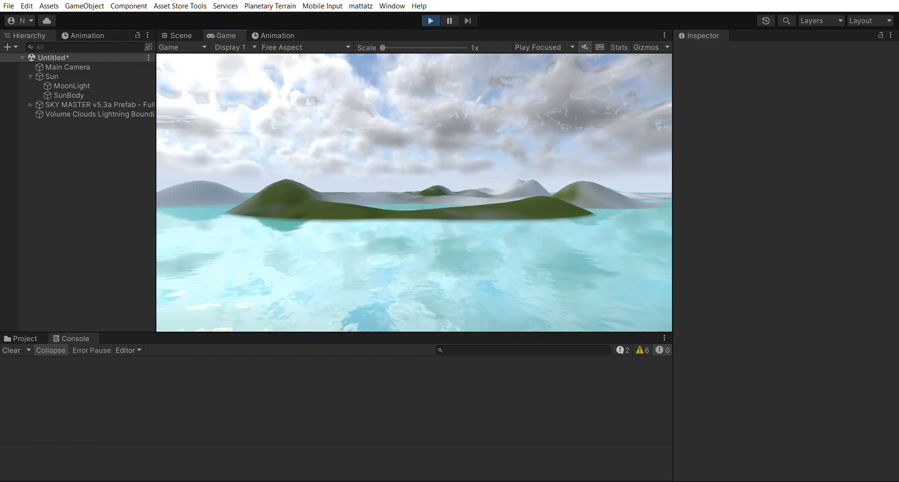
{"action": "left_click", "coordinate": [68, 67]}
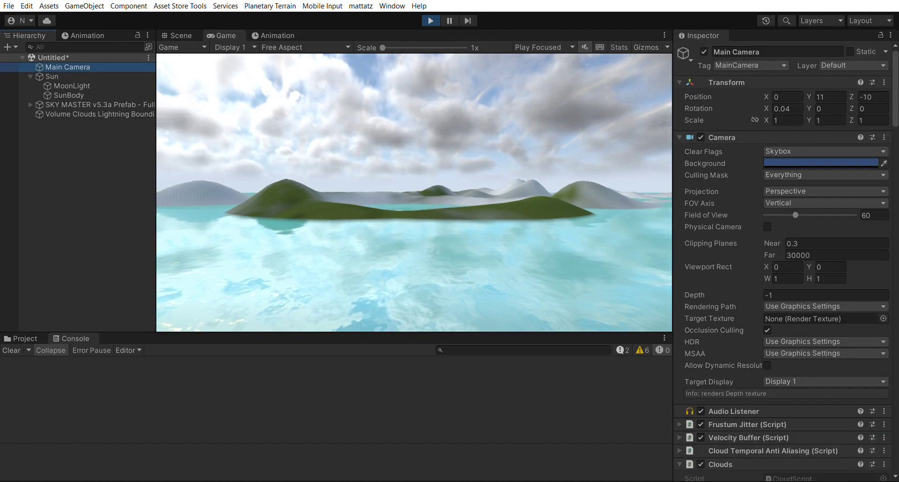
{"action": "scroll", "coordinate": [782, 263], "scroll_direction": "down", "scroll_amount": 5}
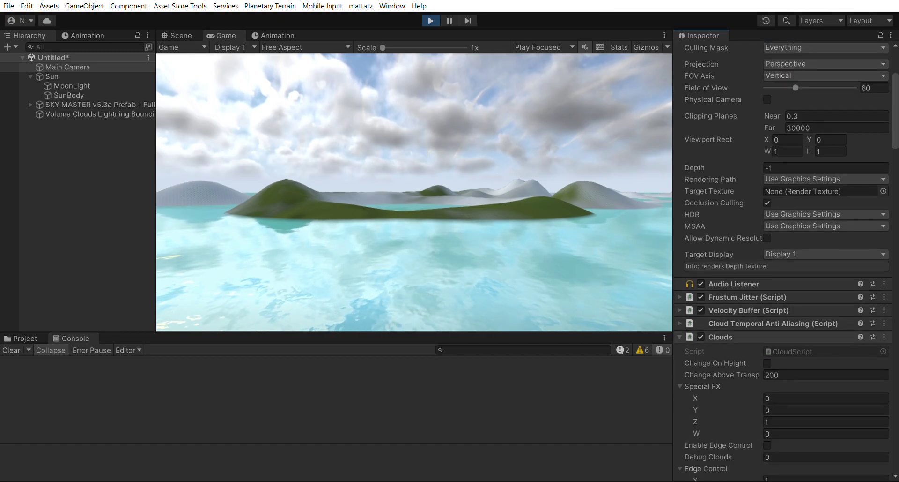
{"action": "left_click", "coordinate": [721, 337]}
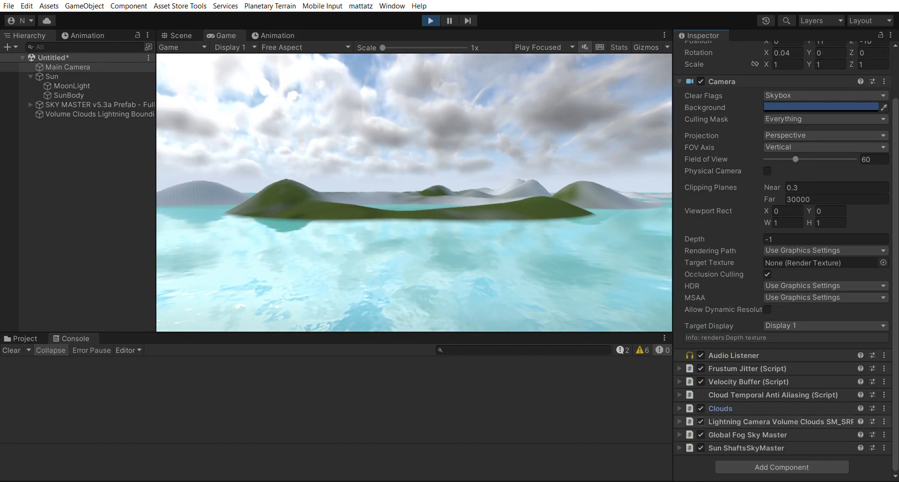
{"action": "left_click", "coordinate": [701, 434]}
{"action": "left_click", "coordinate": [701, 434]}
{"action": "left_click", "coordinate": [701, 435]}
{"action": "left_click", "coordinate": [701, 434]}
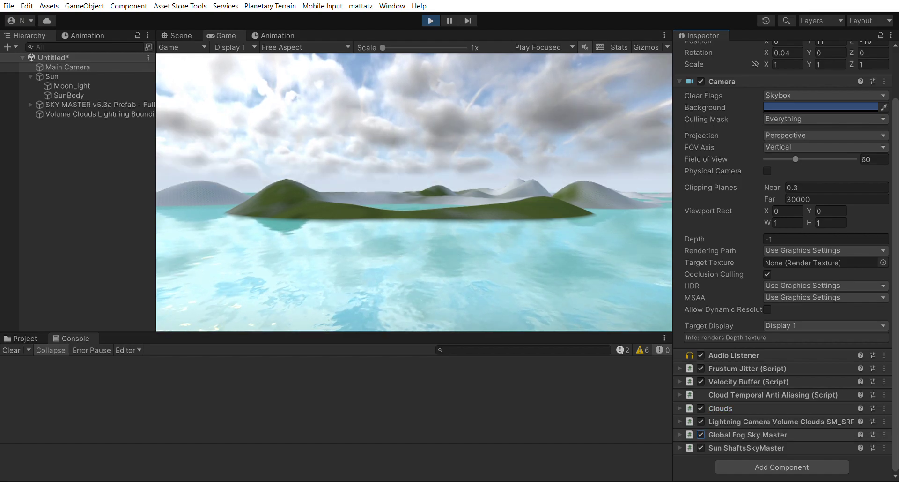
- Set the Height of the Main Camera's Global Fog Sky Master component to 534.12
{"action": "left_click", "coordinate": [745, 434]}
{"action": "scroll", "coordinate": [749, 412], "scroll_direction": "down", "scroll_amount": 6}
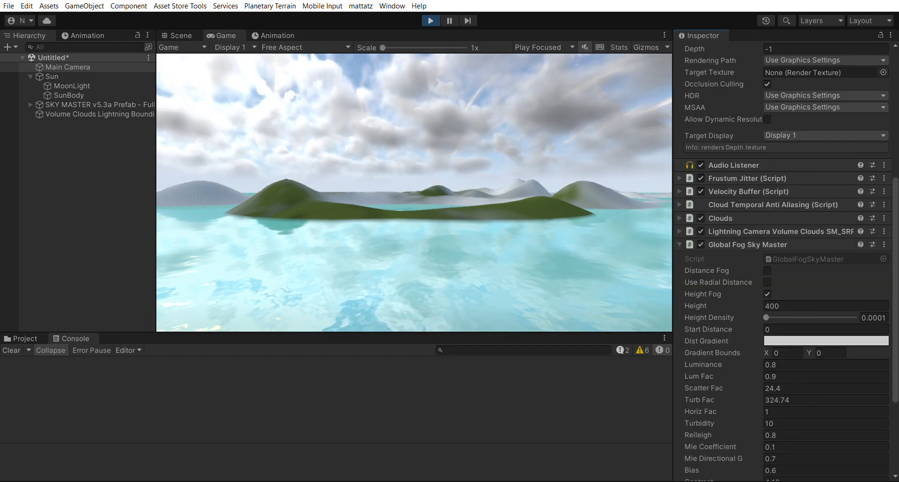
{"action": "left_click", "coordinate": [766, 306]}
{"action": "left_click", "coordinate": [765, 306]}
{"action": "type", "text": "1"}
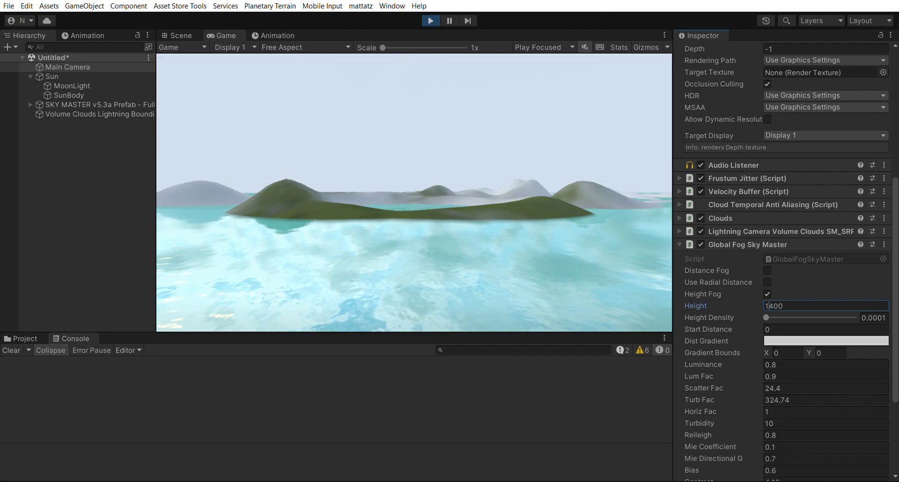
{"action": "type", "text": "1"}
{"action": "key", "text": "BackSpace"}
{"action": "key", "text": "BackSpace"}
{"action": "type", "text": "5"}
{"action": "left_click_drag", "start_coordinate": [700, 306], "coordinate": [766, 317]}
{"action": "left_click", "coordinate": [543, 243]}
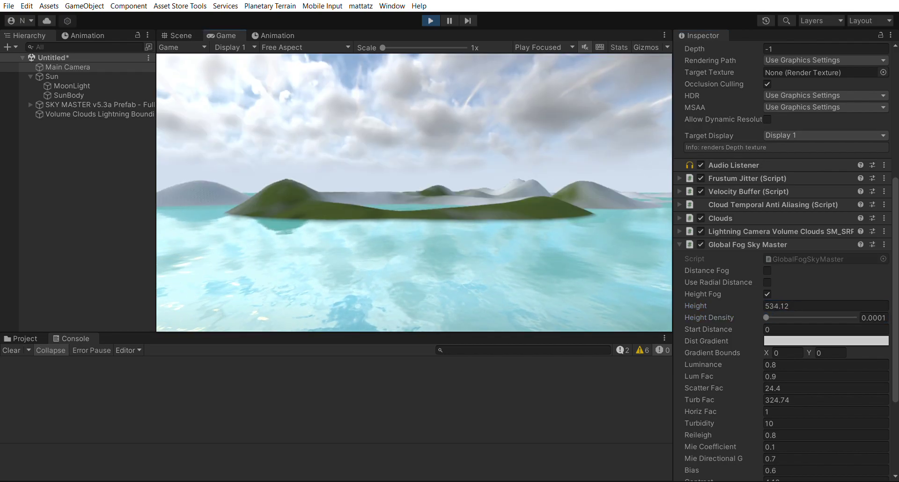
- Set the global fog's Mie Directional G to 0.99, Turb Fac to 31124.74 and Scatter Fac to 211114.4
{"action": "scroll", "coordinate": [787, 352], "scroll_direction": "down", "scroll_amount": 5}
{"action": "left_click", "coordinate": [771, 331]}
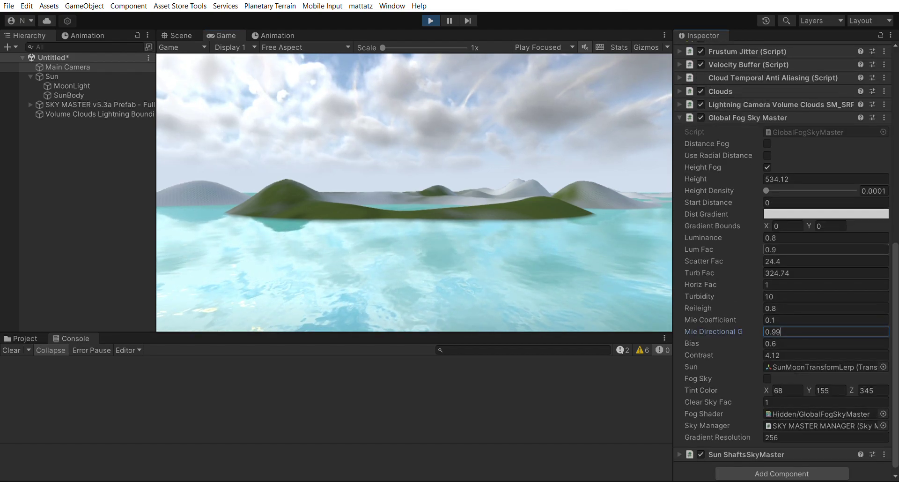
{"action": "left_click", "coordinate": [777, 273]}
{"action": "left_click", "coordinate": [770, 273]}
{"action": "type", "text": "11"}
{"action": "left_click", "coordinate": [769, 261]}
{"action": "left_click", "coordinate": [770, 261]}
{"action": "type", "text": "1111"}
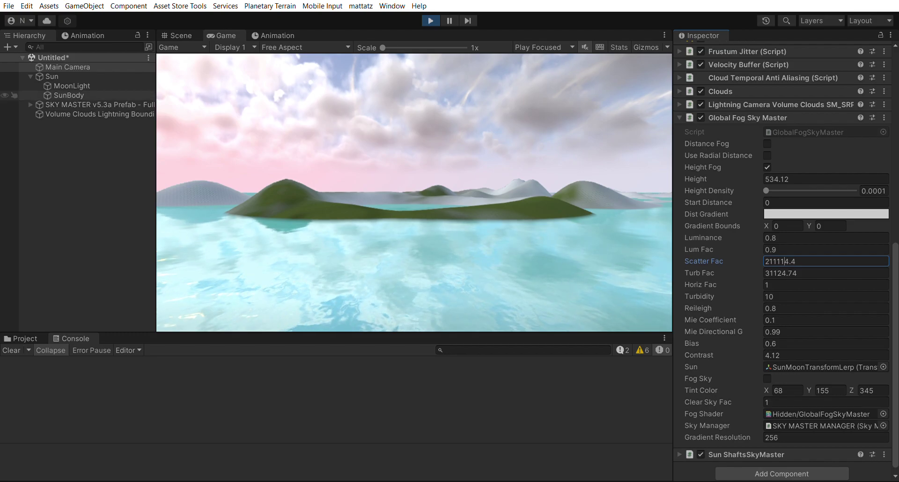
- Try different X rotations on the Sun, including 222.3 and 61.8, to test the lighting response
{"action": "left_click", "coordinate": [52, 76]}
{"action": "scroll", "coordinate": [782, 258], "scroll_direction": "up", "scroll_amount": 6}
{"action": "left_click_drag", "start_coordinate": [809, 108], "coordinate": [879, 109]}
{"action": "left_click", "coordinate": [767, 108]}
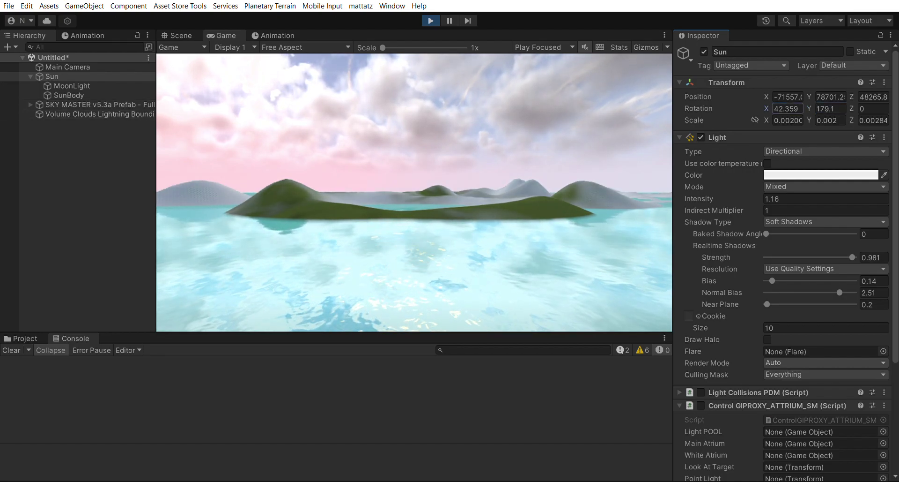
{"action": "type", "text": "222.3"}
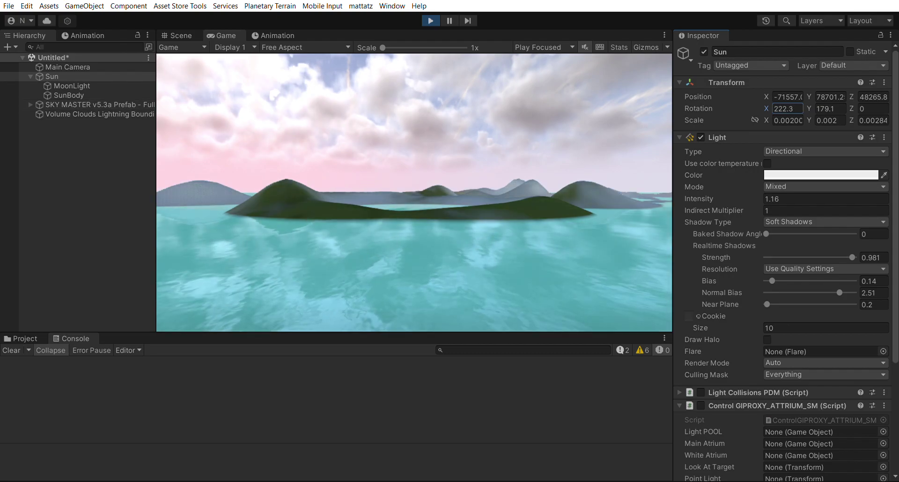
{"action": "key", "text": "ctrl+a"}
{"action": "type", "text": "61.8"}
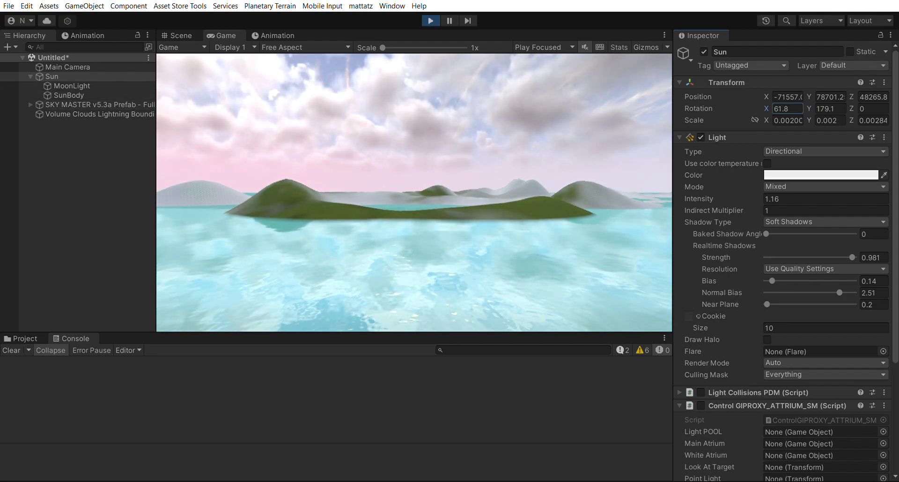
- Assign the root Sun object as the Sun Light of the Main Camera's Clouds component, replacing SunMoonTransformLerp
{"action": "left_click", "coordinate": [68, 67]}
{"action": "scroll", "coordinate": [782, 262], "scroll_direction": "down", "scroll_amount": 5}
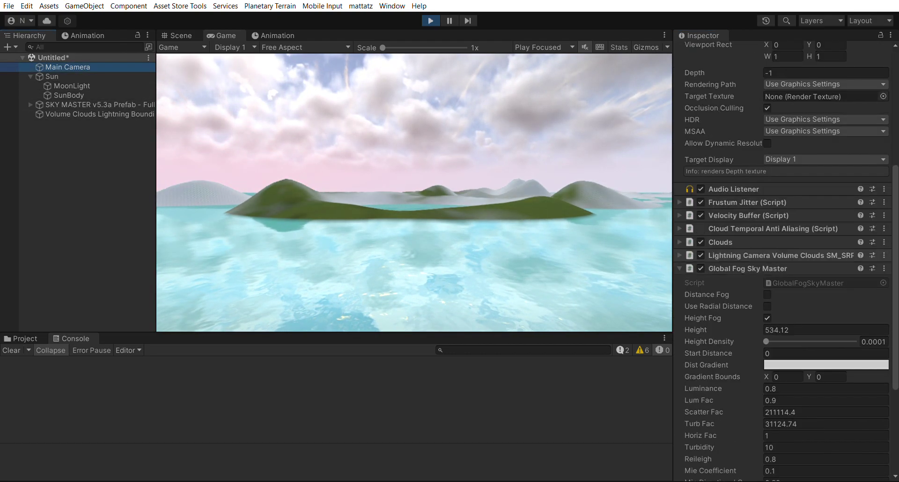
{"action": "left_click", "coordinate": [777, 243]}
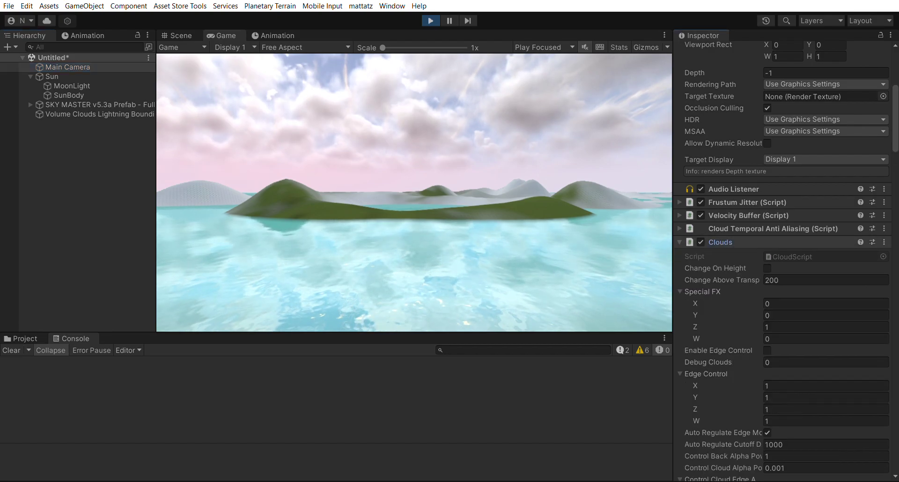
{"action": "scroll", "coordinate": [777, 243], "scroll_direction": "down", "scroll_amount": 3}
{"action": "scroll", "coordinate": [782, 262], "scroll_direction": "down", "scroll_amount": 3}
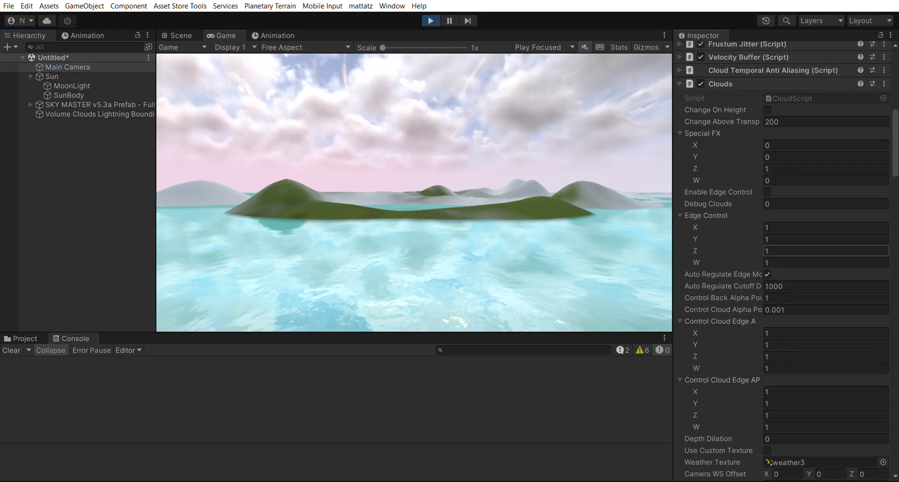
{"action": "scroll", "coordinate": [782, 262], "scroll_direction": "down", "scroll_amount": 10}
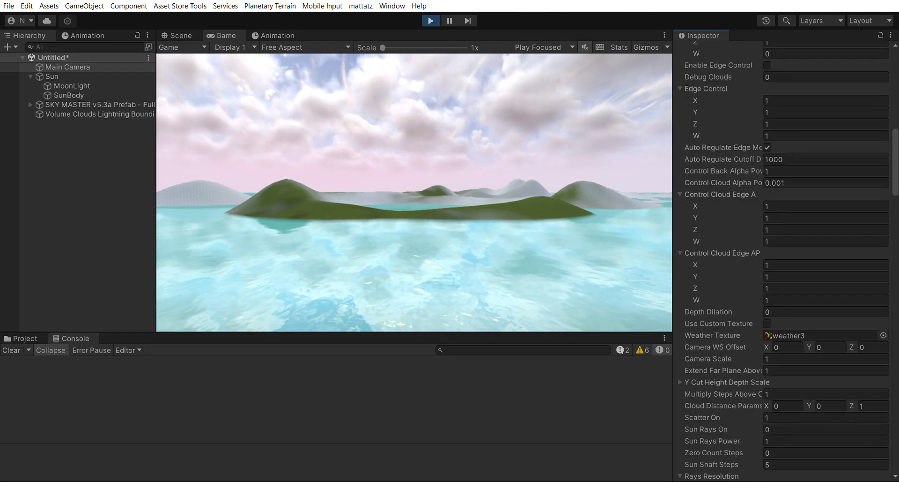
{"action": "scroll", "coordinate": [782, 262], "scroll_direction": "down", "scroll_amount": 12}
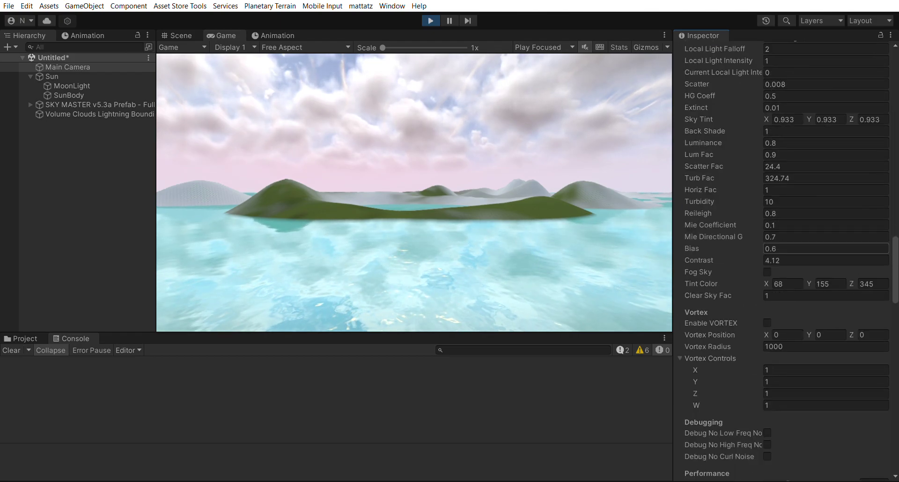
{"action": "scroll", "coordinate": [782, 263], "scroll_direction": "down", "scroll_amount": 6}
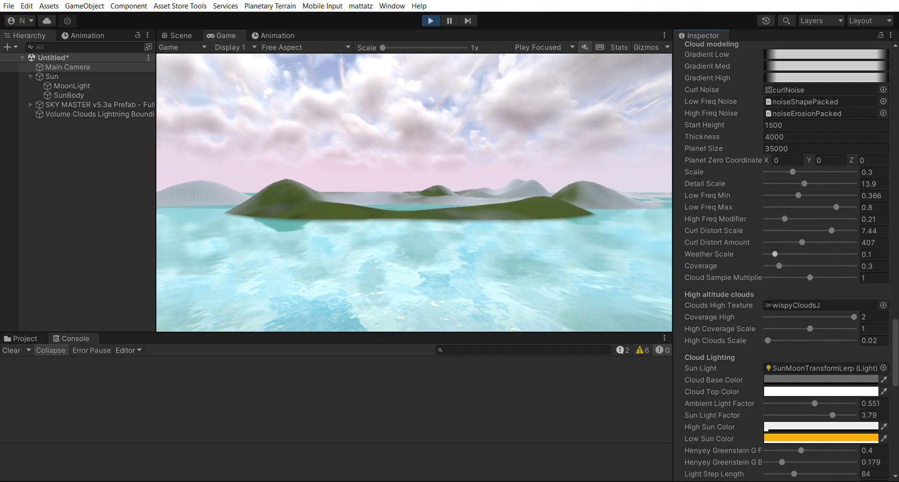
{"action": "left_click", "coordinate": [822, 368]}
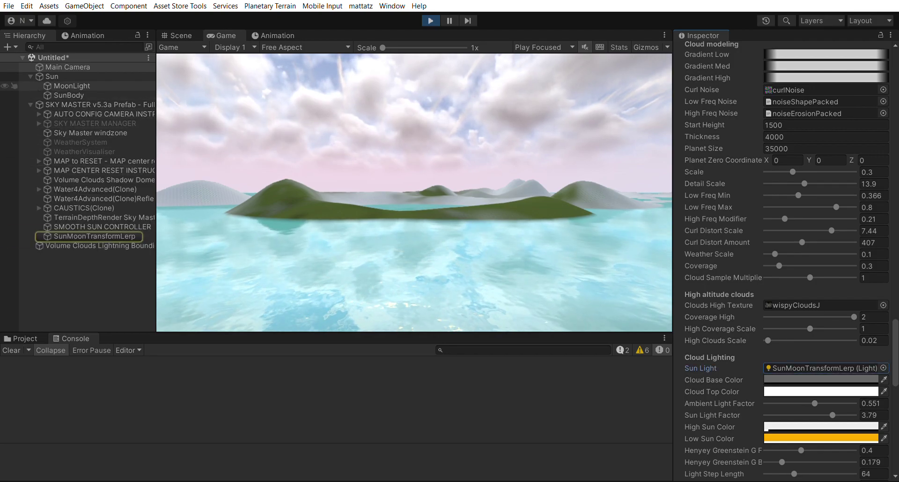
{"action": "left_click", "coordinate": [53, 77]}
{"action": "left_click_drag", "start_coordinate": [52, 76], "coordinate": [822, 368]}
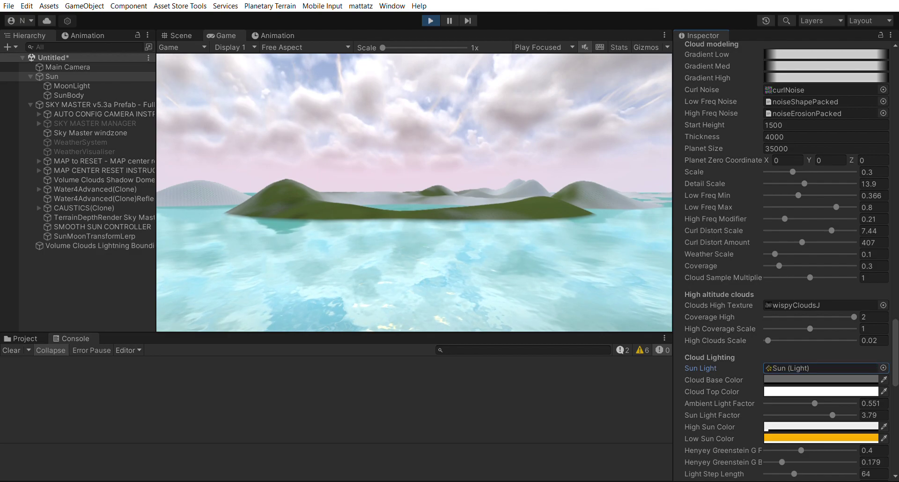
{"action": "left_click", "coordinate": [822, 368]}
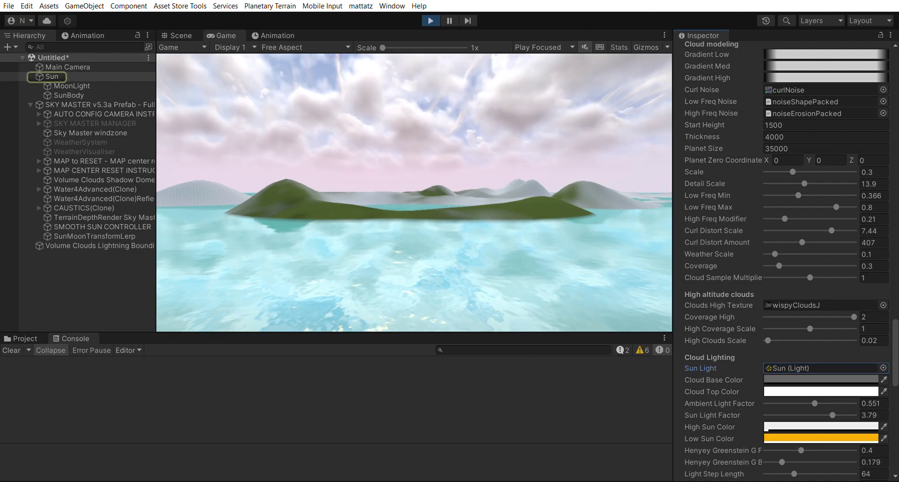
- Rotate the Sun down to a sunset angle, with rotation X at -11.9 and Y at 174.2
{"action": "left_click", "coordinate": [52, 76]}
{"action": "scroll", "coordinate": [766, 81], "scroll_direction": "up", "scroll_amount": 5}
{"action": "mouse_move", "coordinate": [808, 108]}
{"action": "left_mouse_down"}
{"action": "mouse_move", "coordinate": [600, 108]}
{"action": "mouse_move", "coordinate": [897, 108]}
{"action": "mouse_move", "coordinate": [583, 109]}
{"action": "mouse_move", "coordinate": [857, 109]}
{"action": "mouse_move", "coordinate": [802, 108]}
{"action": "mouse_move", "coordinate": [822, 109]}
{"action": "left_mouse_up"}
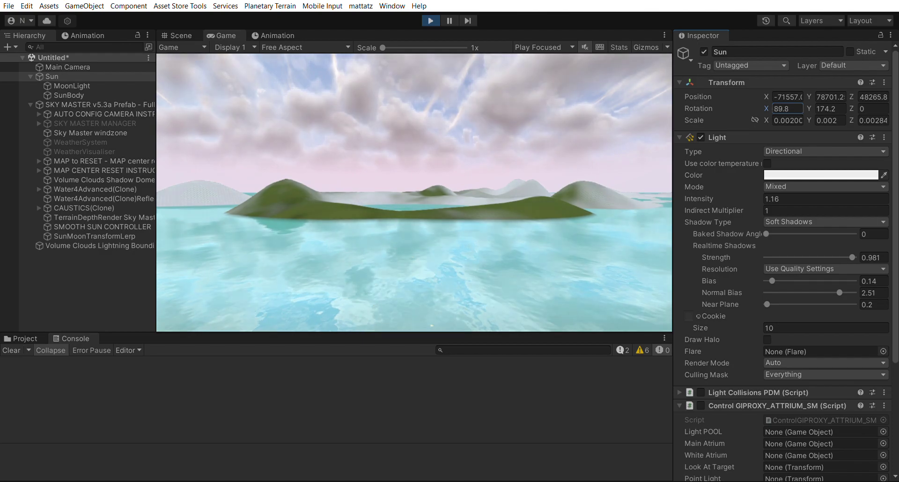
{"action": "type", "text": "-1.1"}
{"action": "left_click_drag", "start_coordinate": [641, 109], "coordinate": [599, 109]}
{"action": "key", "text": "BackSpace"}
{"action": "key", "text": "BackSpace"}
{"action": "key", "text": "BackSpace"}
{"action": "key", "text": "BackSpace"}
{"action": "type", "text": "13.5"}
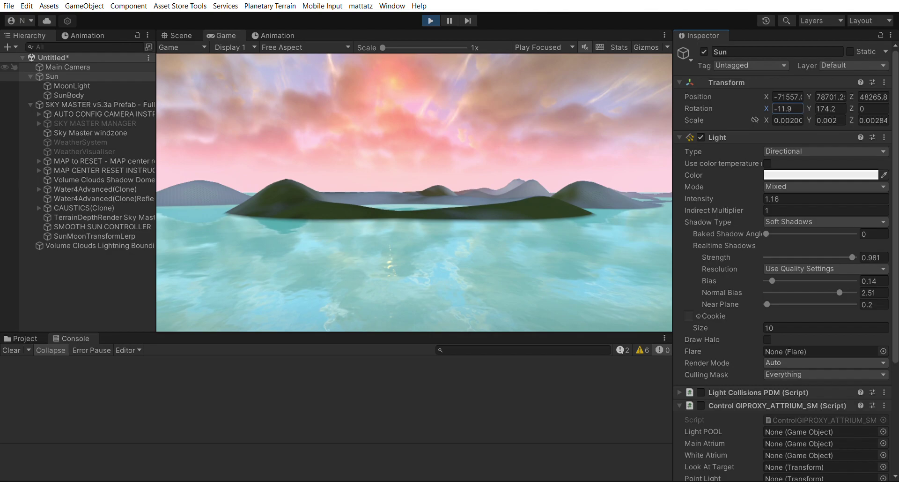
- In the Main Camera's Clouds component, set the Sun Light Factor to 4.81 and the Ambient Light Factor to 0.289
{"action": "left_click", "coordinate": [68, 67]}
{"action": "scroll", "coordinate": [824, 300], "scroll_direction": "down", "scroll_amount": 15}
{"action": "scroll", "coordinate": [782, 262], "scroll_direction": "down", "scroll_amount": 20}
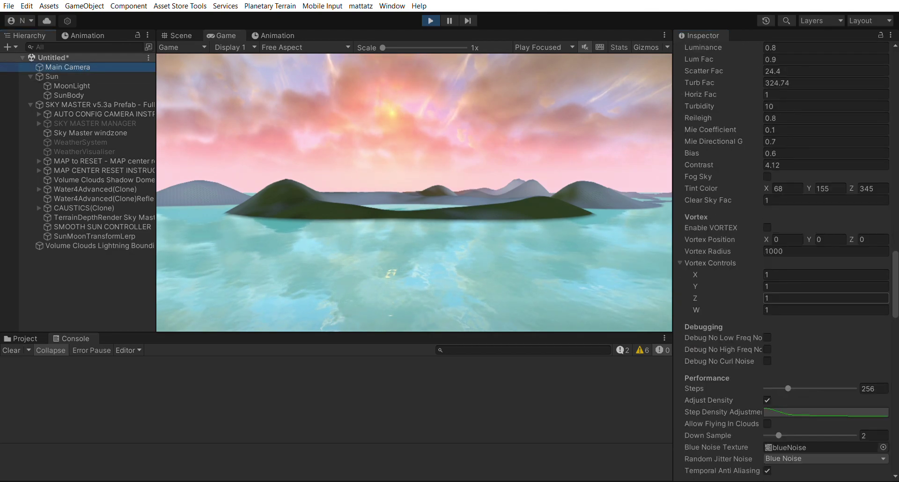
{"action": "scroll", "coordinate": [782, 262], "scroll_direction": "down", "scroll_amount": 10}
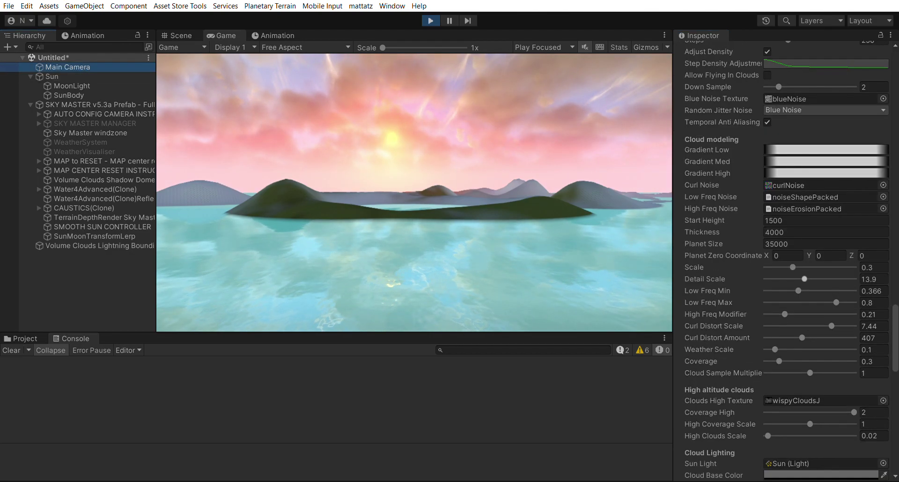
{"action": "left_click_drag", "start_coordinate": [833, 415], "coordinate": [851, 414]}
{"action": "left_click", "coordinate": [822, 379]}
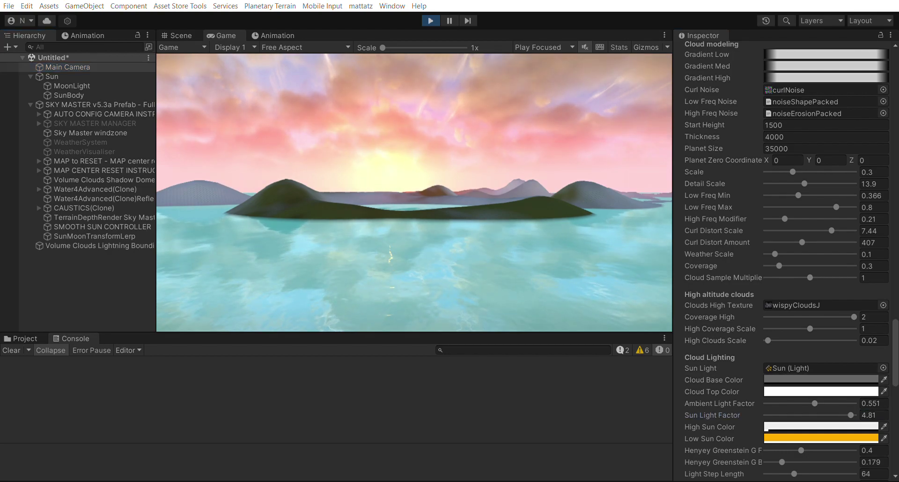
{"action": "left_click_drag", "start_coordinate": [815, 403], "coordinate": [792, 402]}
- Set the Clouds component's Mie Directional G to 0.99 and its Bias to 1.2
{"action": "scroll", "coordinate": [787, 281], "scroll_direction": "down", "scroll_amount": 10}
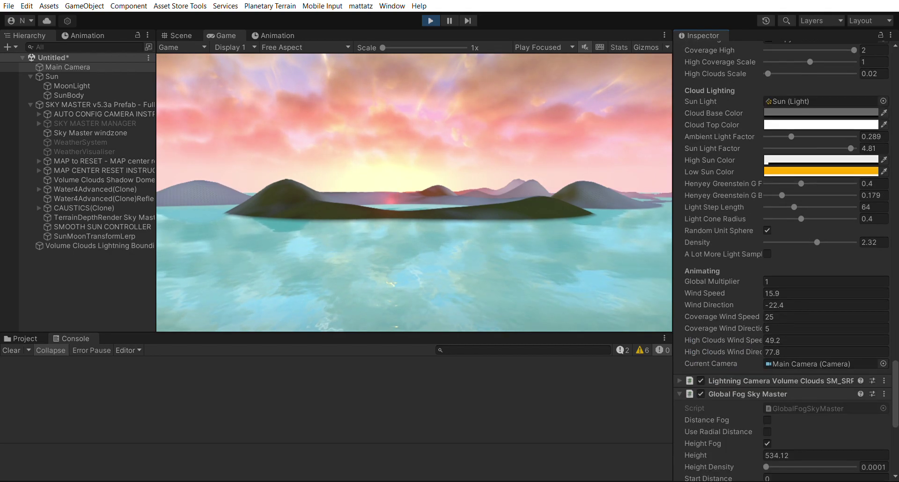
{"action": "scroll", "coordinate": [825, 261], "scroll_direction": "down", "scroll_amount": 15}
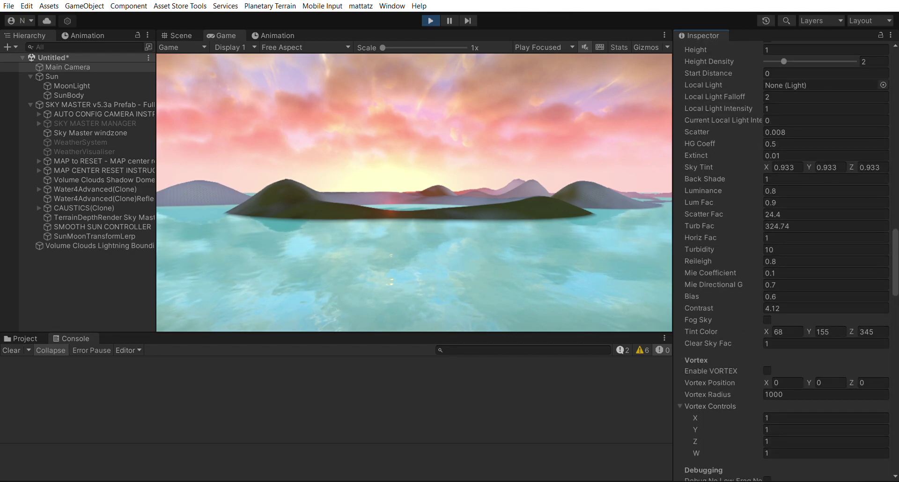
{"action": "left_click_drag", "start_coordinate": [779, 284], "coordinate": [772, 284]}
{"action": "key", "text": "Delete"}
{"action": "type", "text": "99"}
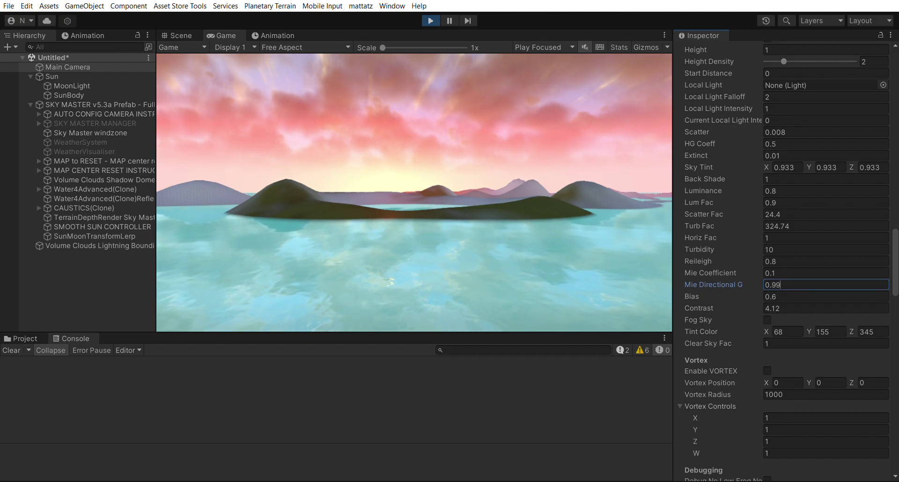
{"action": "left_click_drag", "start_coordinate": [693, 296], "coordinate": [707, 296]}
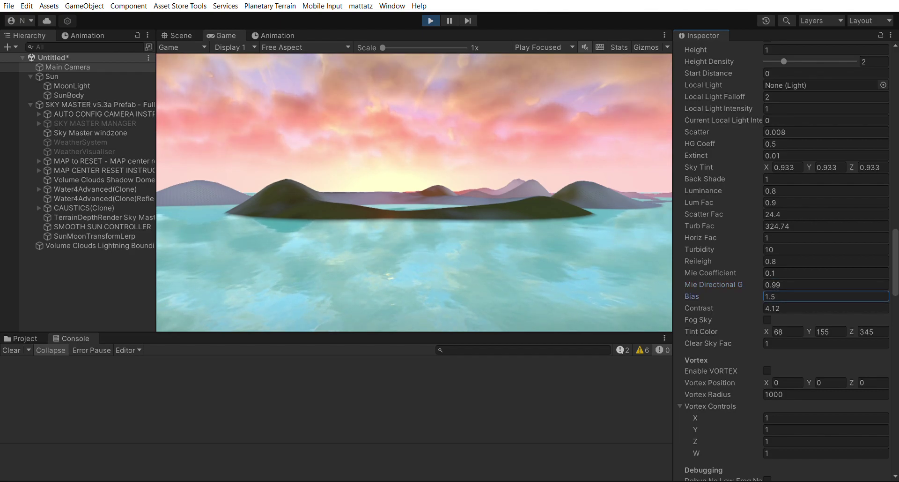
{"action": "key", "text": "BackSpace"}
{"action": "type", "text": "2"}
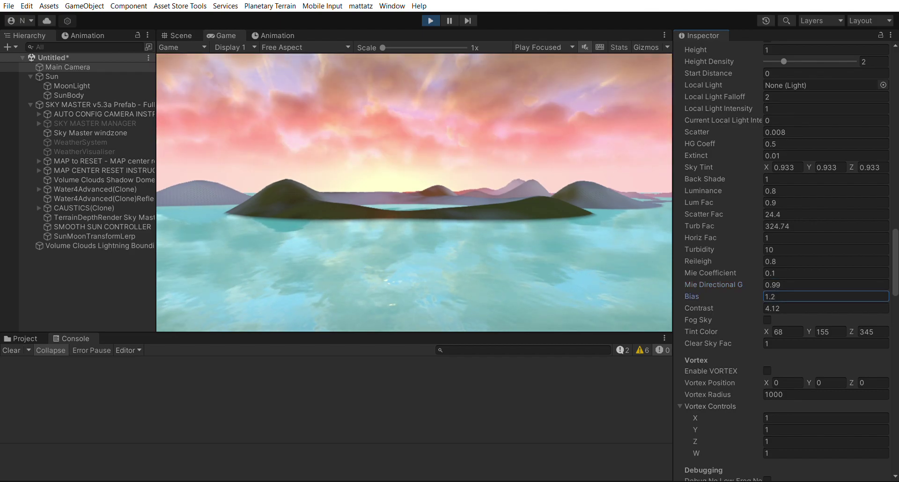